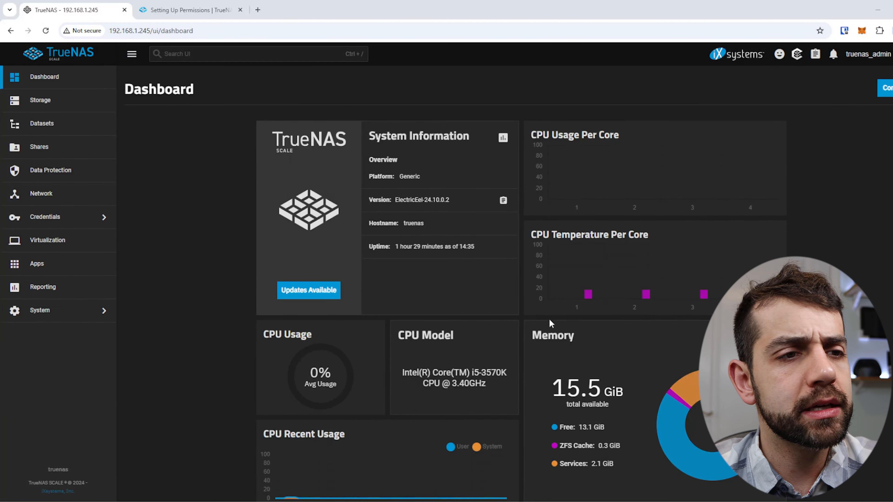
Step: Scroll the dashboard, open the Storage overview, and expand the Credentials menu
scroll(549, 319, "down", 3)
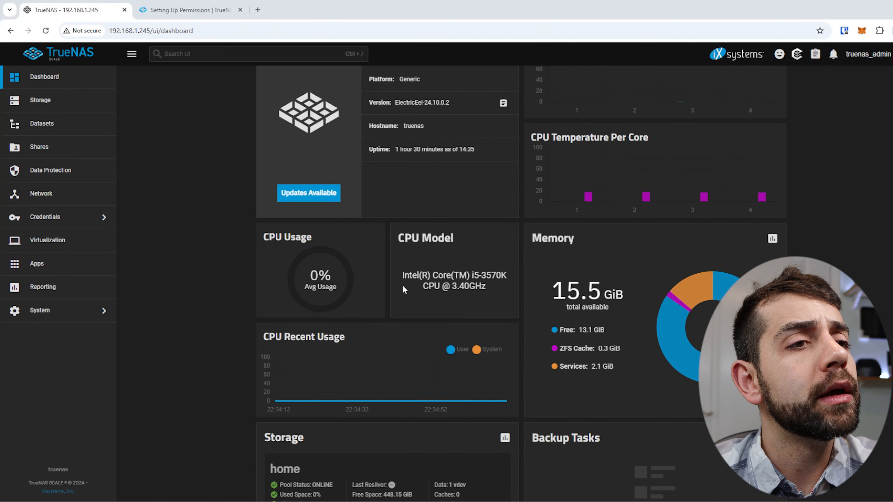
scroll(386, 386, "down", 9)
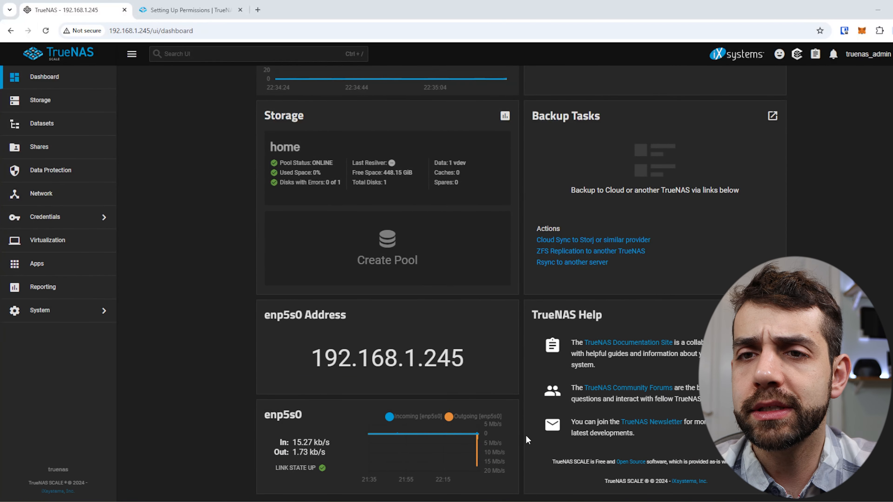
left_click(40, 100)
left_click(45, 216)
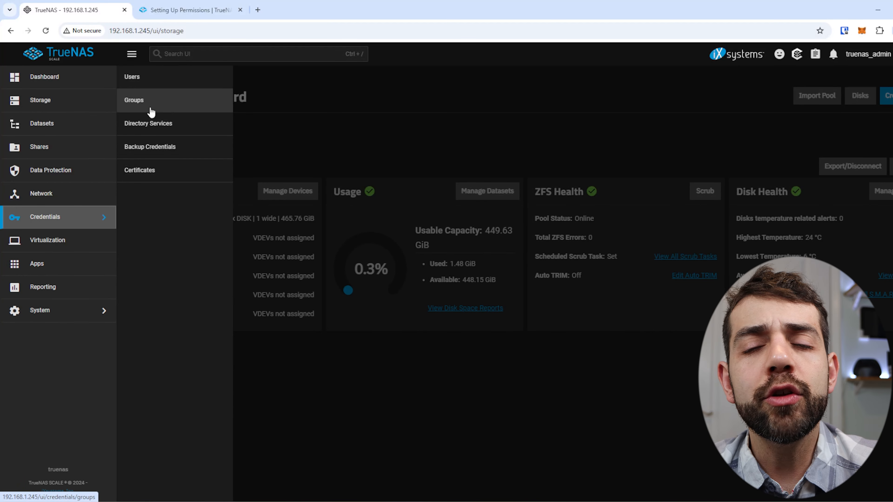
Step: Open the Users list, inspect user1's details, and start Add User with new primary group unticked
left_click(132, 77)
left_click(141, 211)
left_click(889, 96)
scroll(559, 181, "down", 4)
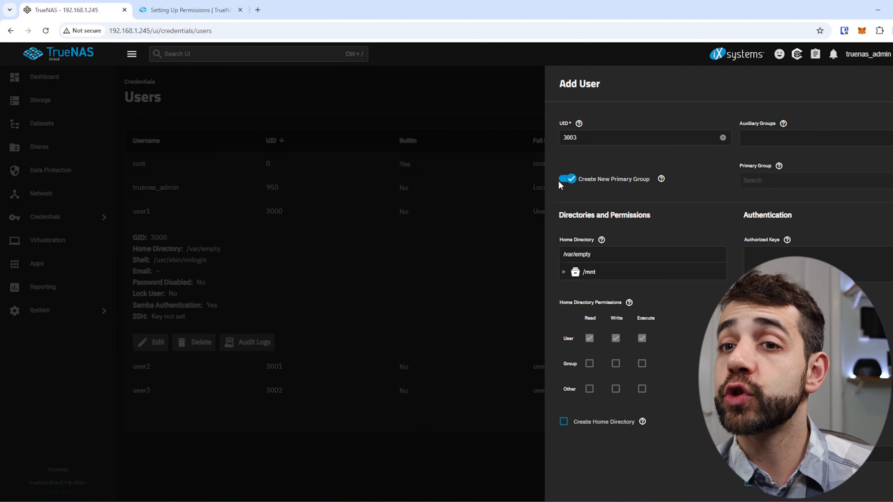
left_click(566, 179)
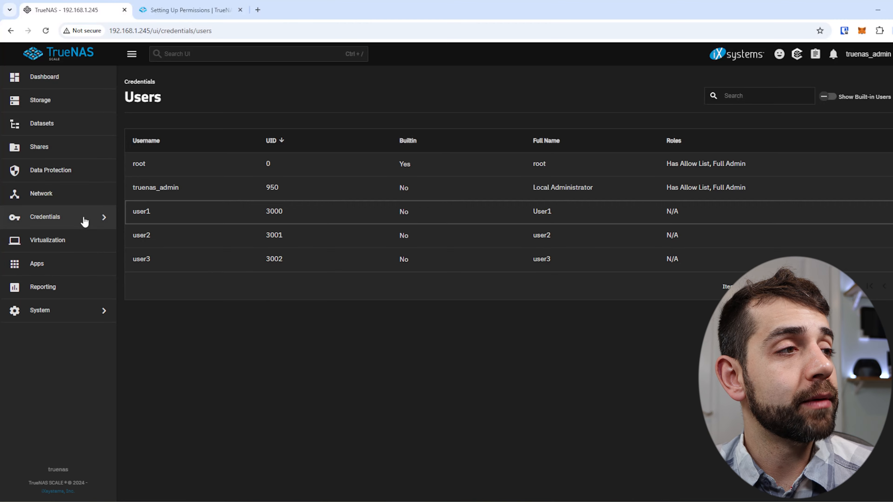
Step: Open Credentials > Groups and view the members of the user1 group
left_click(103, 219)
left_click(145, 99)
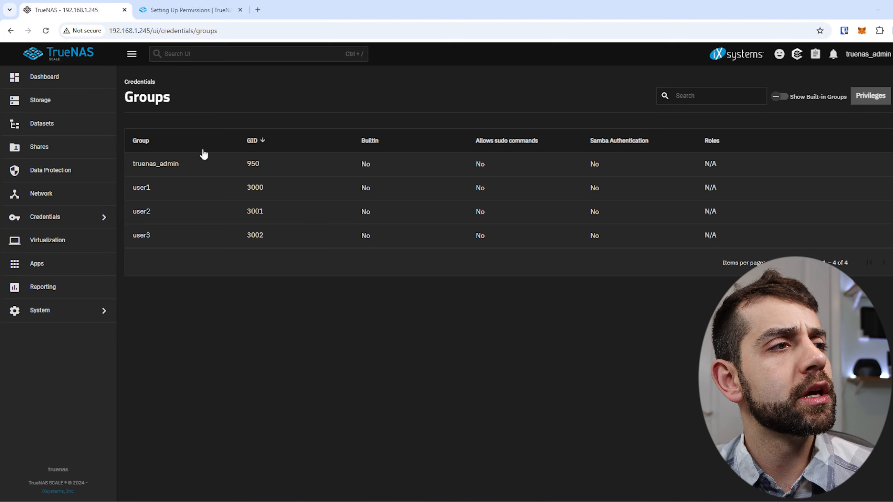
left_click(186, 188)
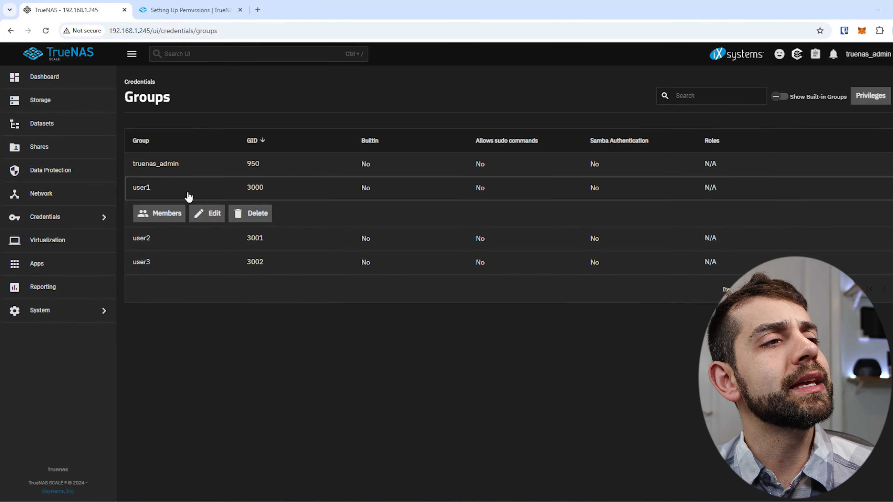
left_click(158, 216)
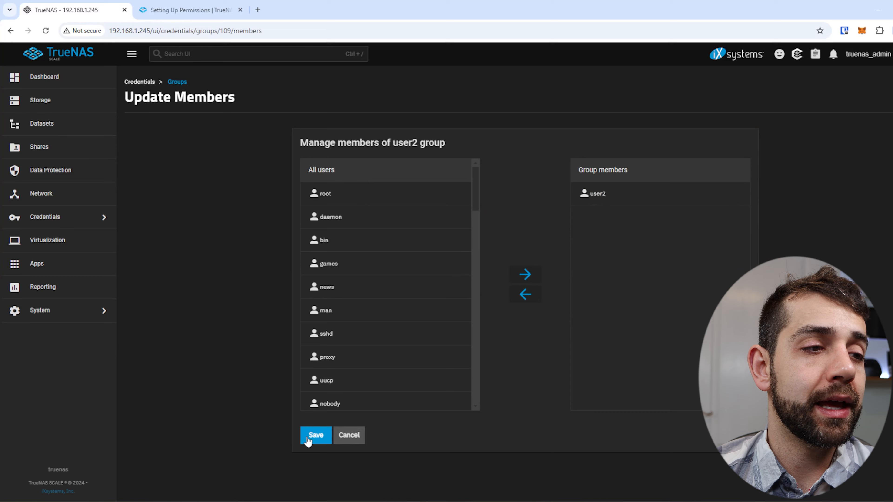
Step: Save the user2 group's membership and go to the Datasets page
left_click(309, 436)
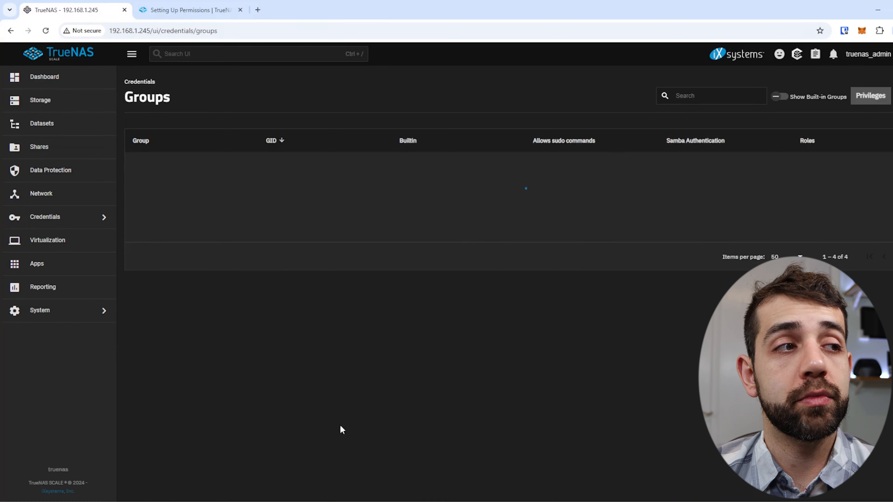
left_click(212, 218)
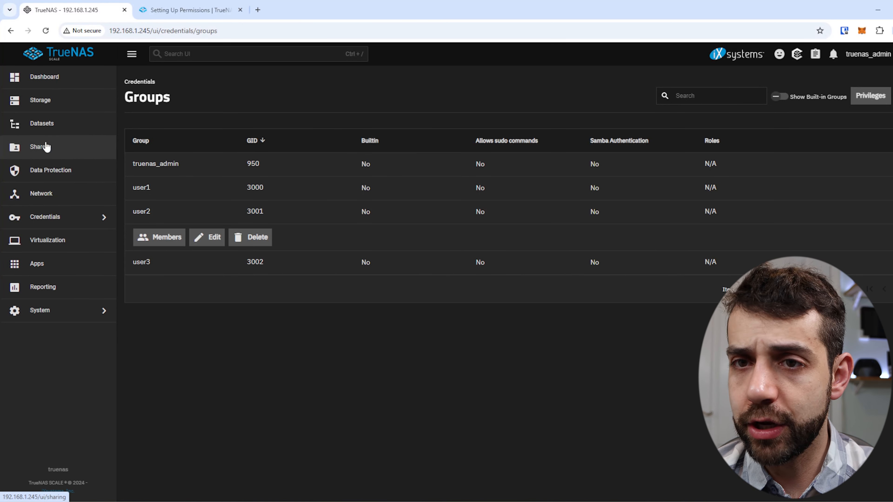
left_click(76, 120)
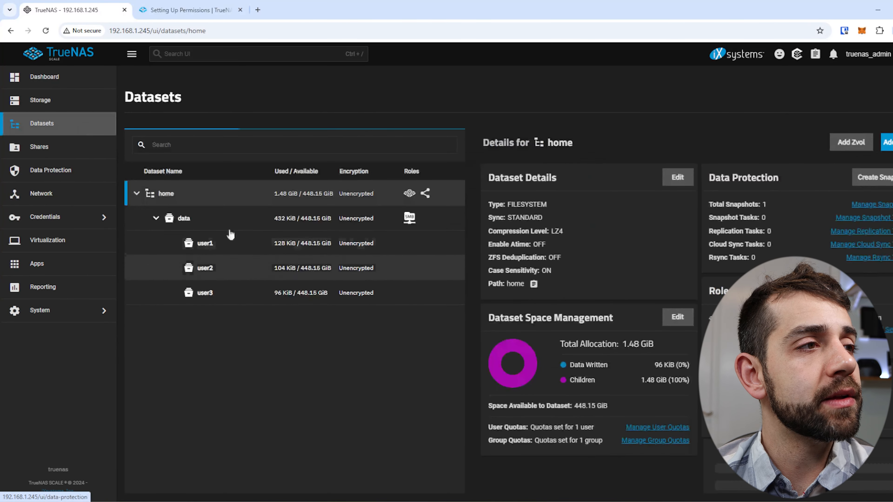
Step: Select the data dataset and then its user1 child dataset to view their details
left_click(183, 218)
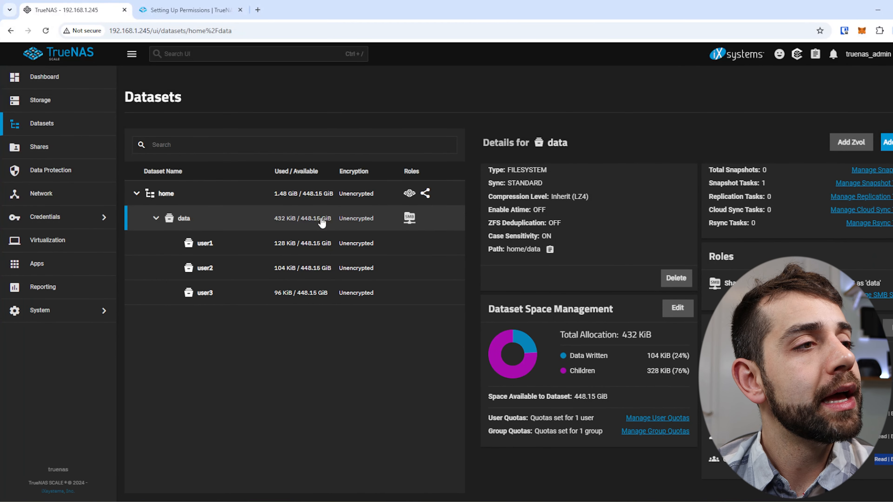
left_click(295, 242)
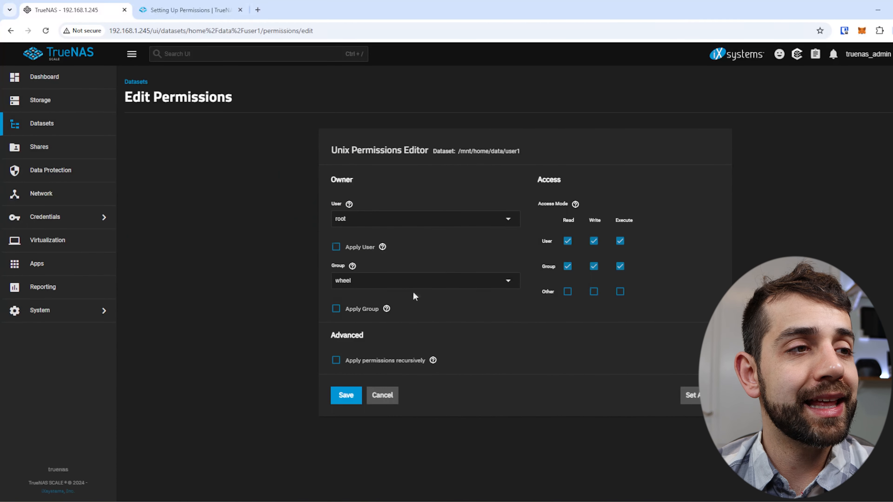
Step: Open user1's full ACL editor and its preset list, then switch to the POSIX preset documentation
left_click(504, 221)
left_click(729, 275)
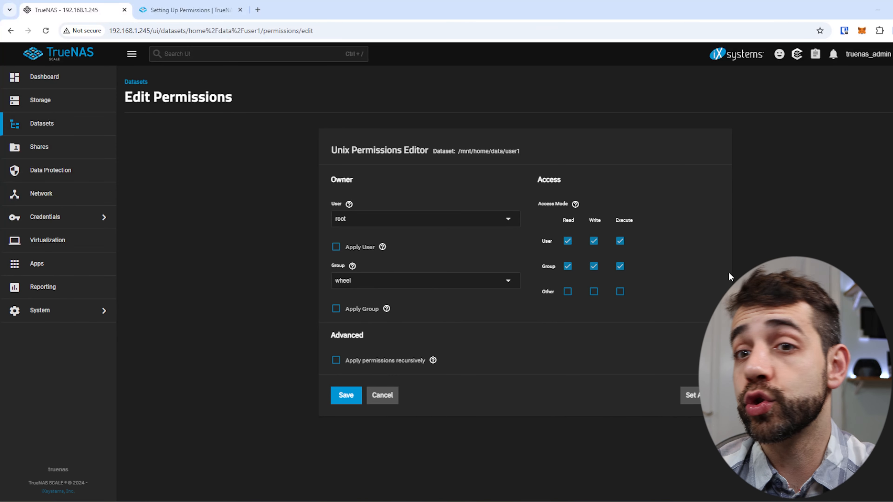
left_click(697, 395)
left_click(477, 314)
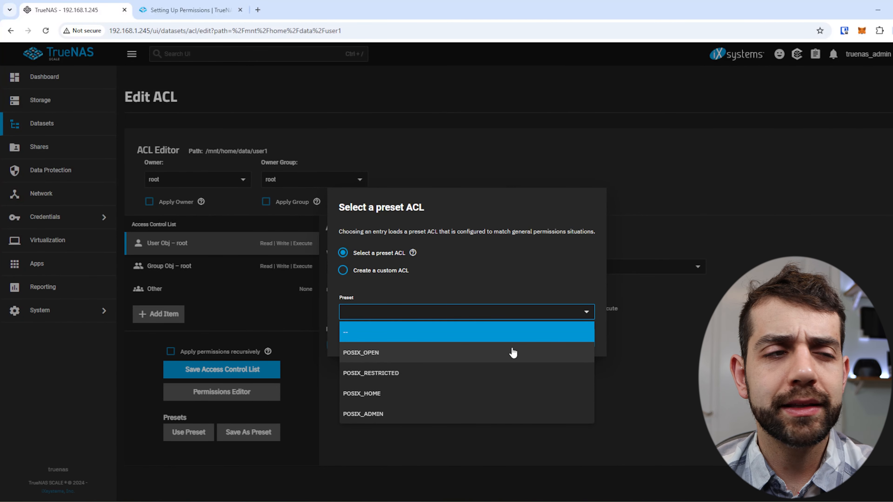
key("ctrl+Tab")
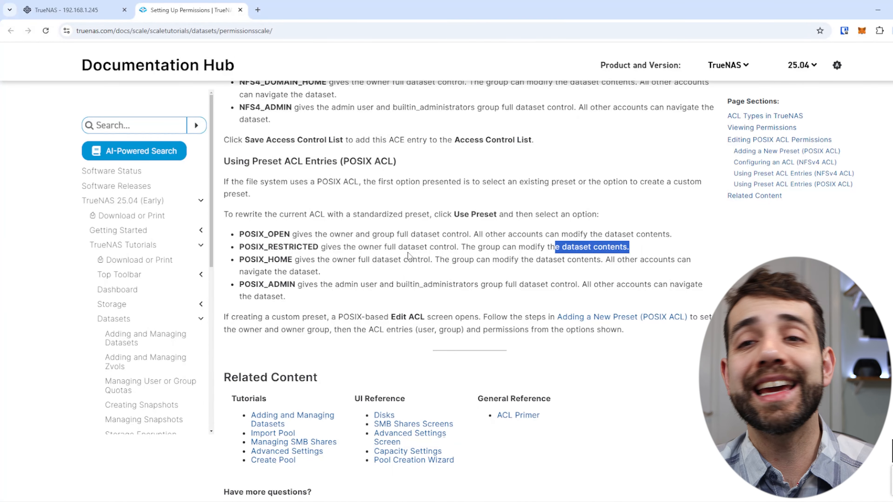
Step: Return from the documentation to user1's Edit ACL page
left_click(67, 10)
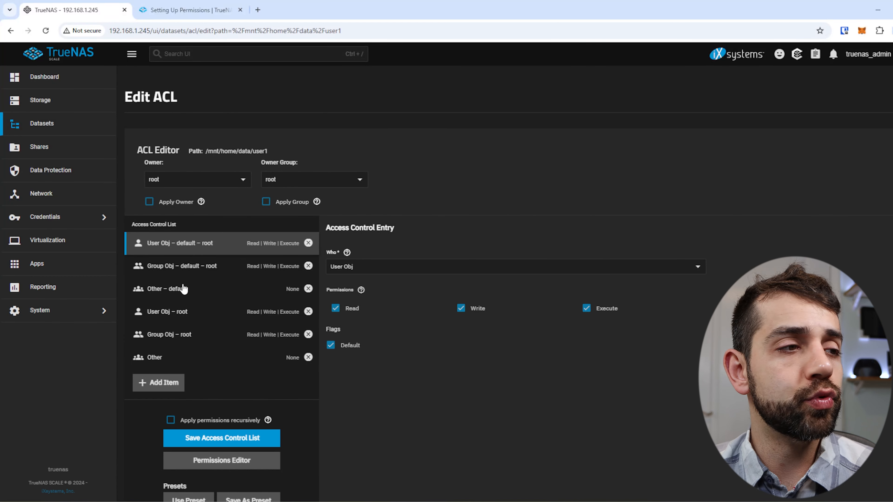
Step: Inspect the Other entries and leave Other – default with no permissions
left_click(143, 366)
left_click(201, 294)
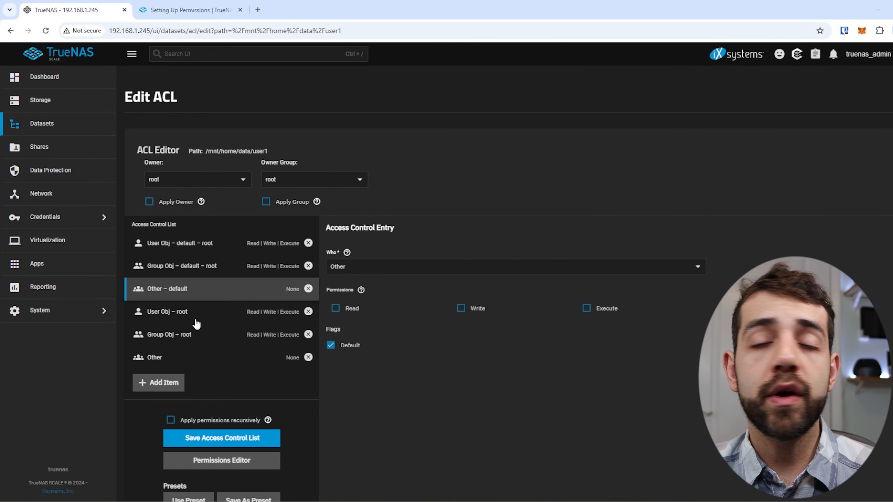
left_click(350, 313)
left_click(596, 312)
left_click(351, 313)
left_click(596, 311)
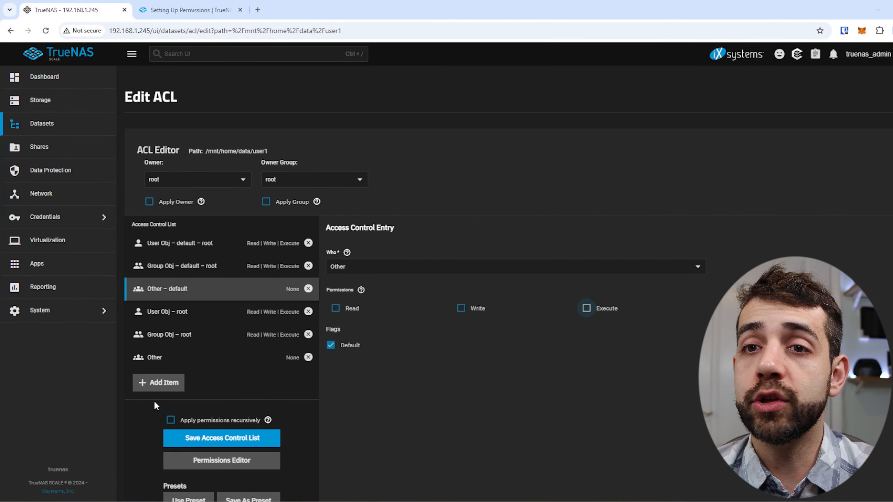
Step: Add a Mask entry with Read, Write and Execute
left_click(158, 382)
left_click(440, 266)
left_click(441, 278)
left_click(335, 308)
left_click(461, 308)
left_click(587, 309)
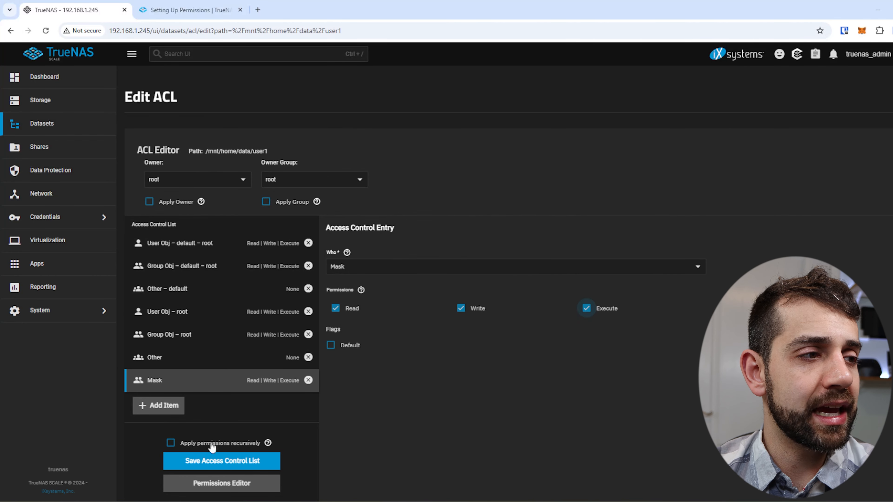
Step: Add a Group entry for user1 with Read, Write and Execute
left_click(166, 411)
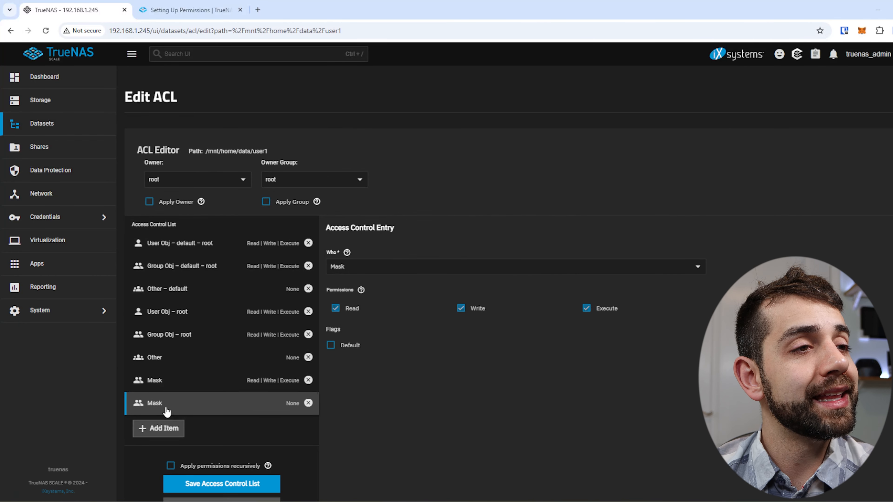
left_click(382, 268)
left_click(348, 310)
left_click(336, 351)
left_click(461, 351)
left_click(587, 351)
left_click(382, 308)
type("user1")
left_click(352, 329)
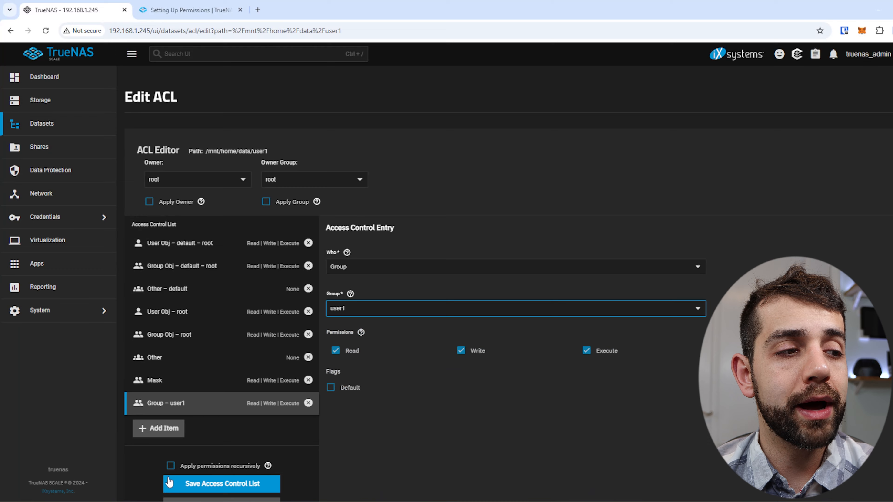
Step: Save user1's ACL with permissions applied recursively after confirming the warning
left_click(220, 464)
left_click(348, 299)
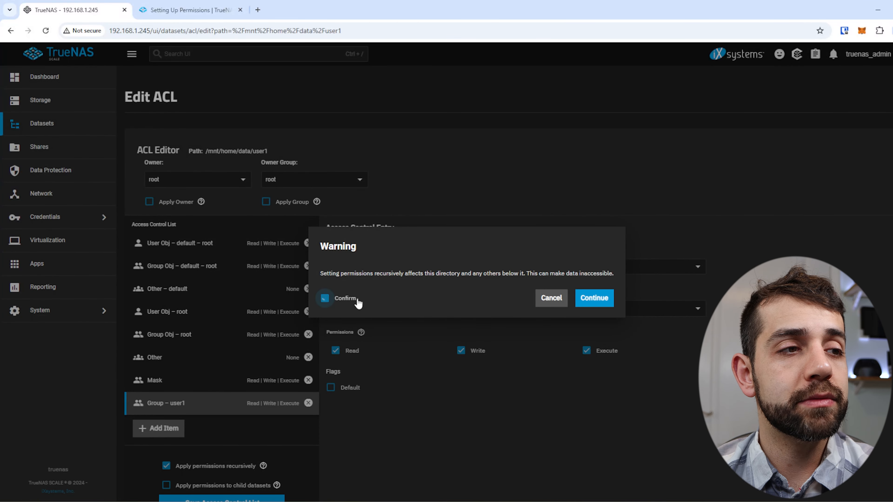
left_click(605, 302)
scroll(286, 415, "down", 3)
left_click(223, 411)
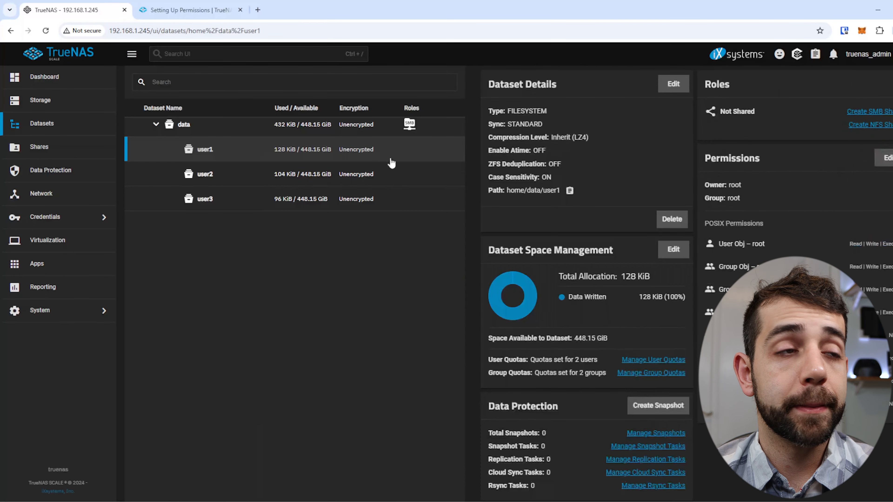
Step: Select the user2 dataset and open its full ACL editor's preset list
left_click(390, 174)
left_click(887, 158)
left_click(518, 312)
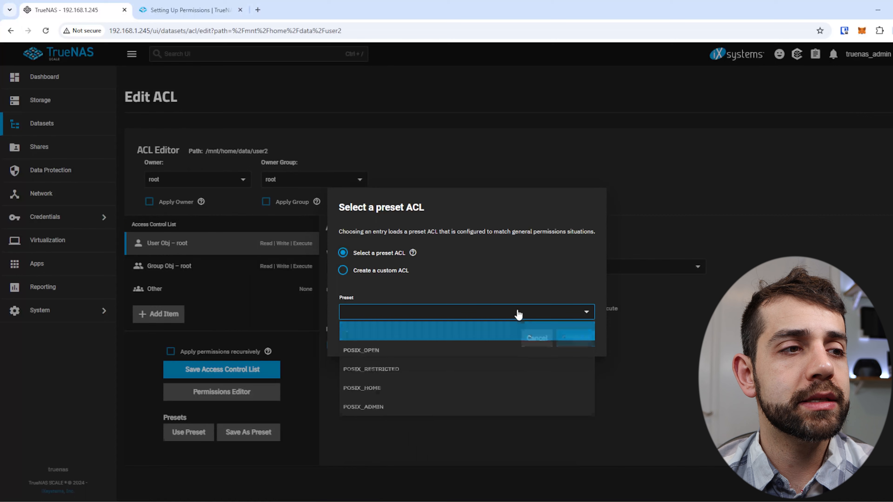
Step: Load the POSIX_RESTRICTED preset into user2's ACL and add a Mask entry allowing read
left_click(402, 373)
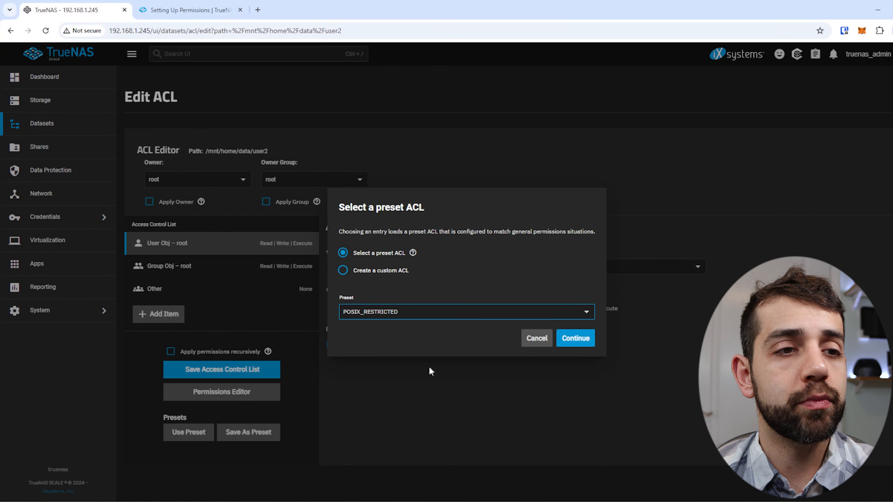
left_click(591, 340)
left_click(176, 383)
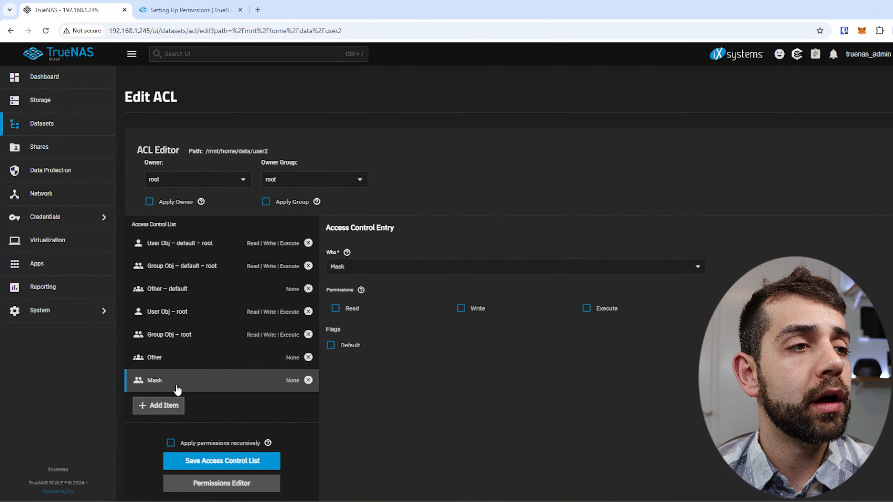
left_click(352, 310)
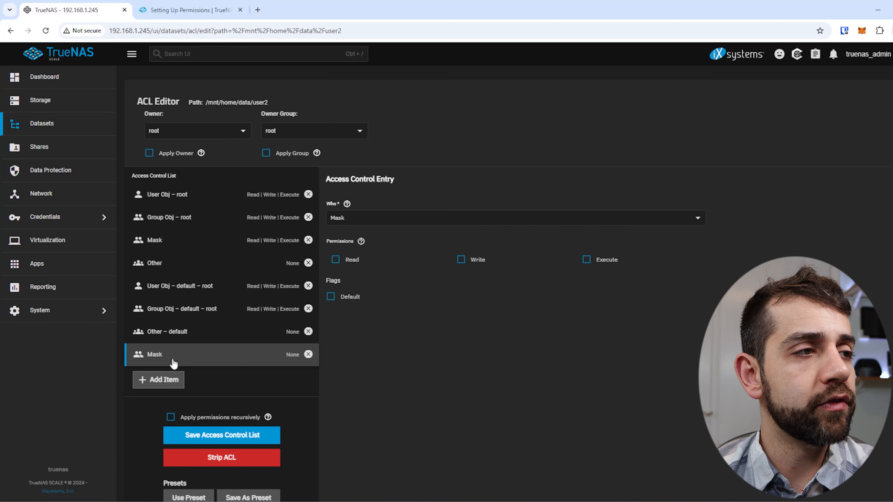
Step: Add a Group entry for user2 with Read, Write and Execute
left_click(481, 221)
left_click(441, 256)
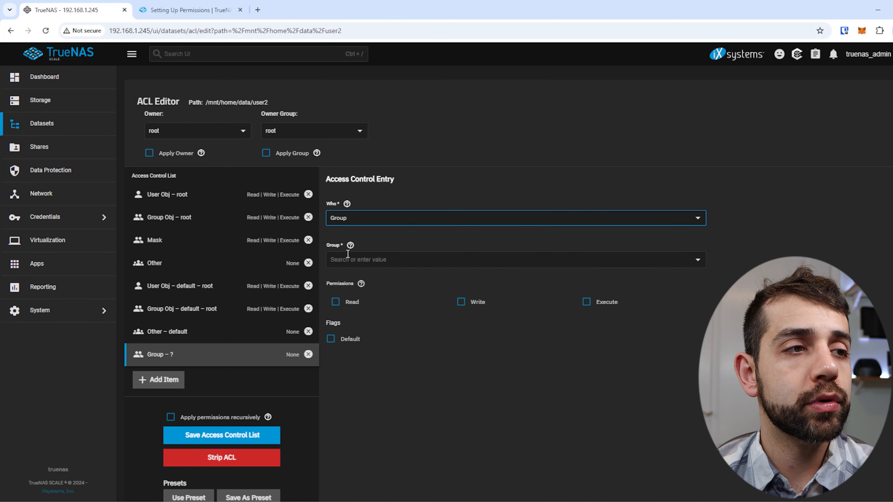
left_click(439, 260)
left_click(355, 326)
left_click(335, 301)
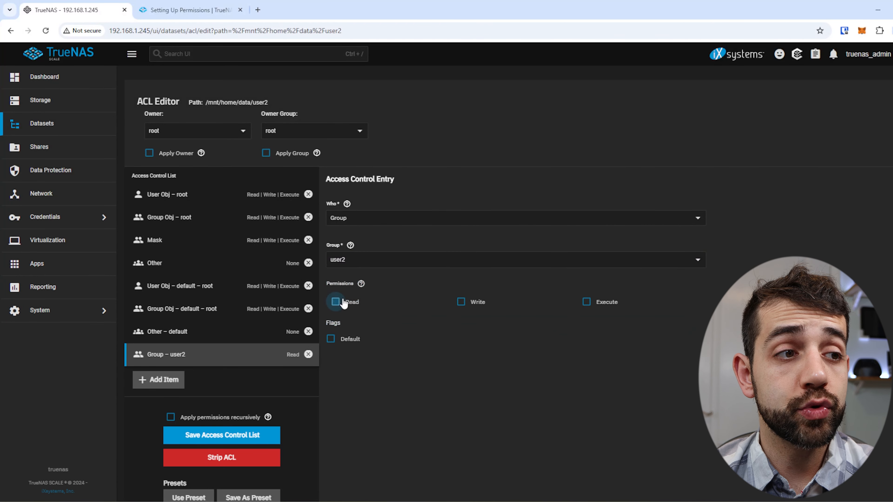
left_click(461, 302)
left_click(594, 303)
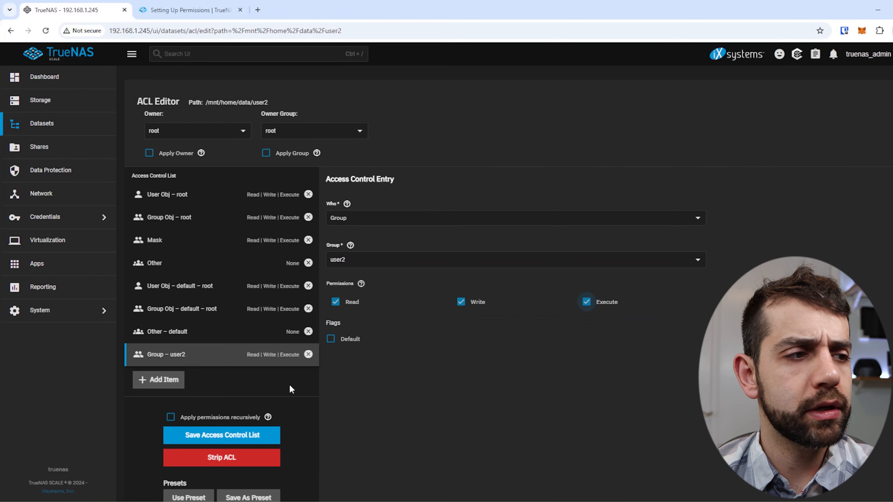
Step: Apply recursively and to child datasets, confirm the warning, and save user2's ACL
left_click(170, 417)
left_click(325, 298)
left_click(594, 297)
left_click(192, 437)
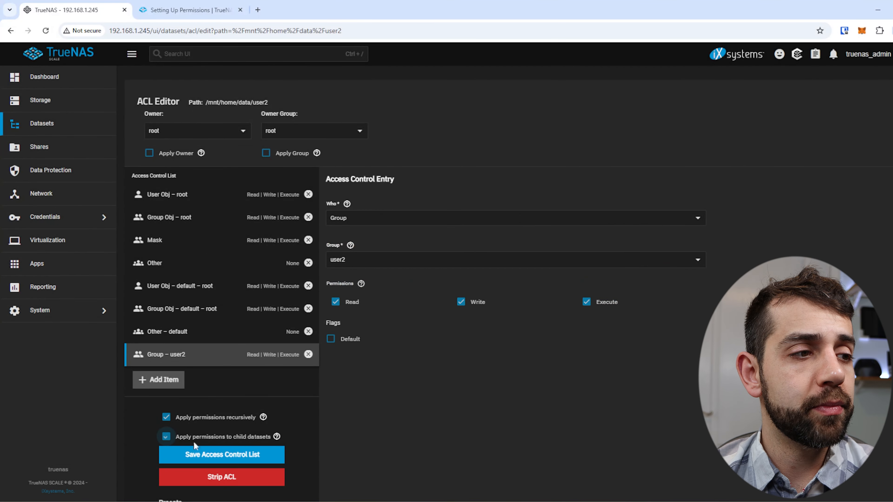
left_click(211, 454)
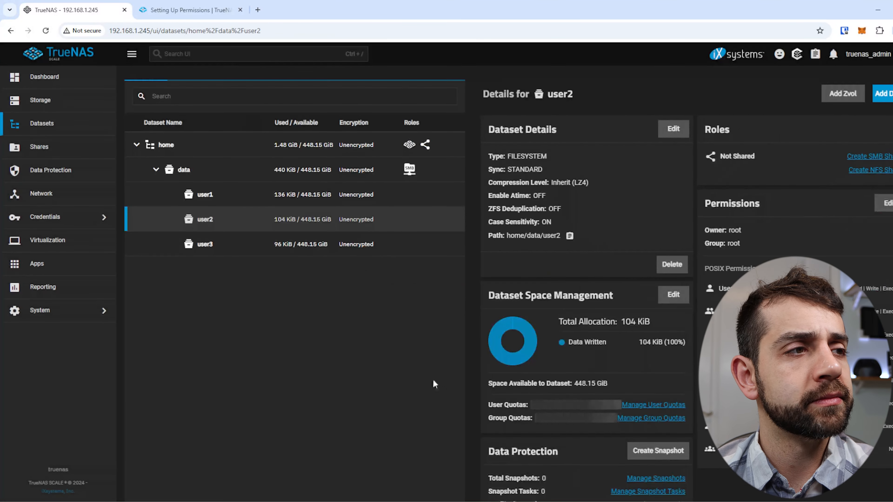
Step: Show the user3 dataset's details
left_click(263, 245)
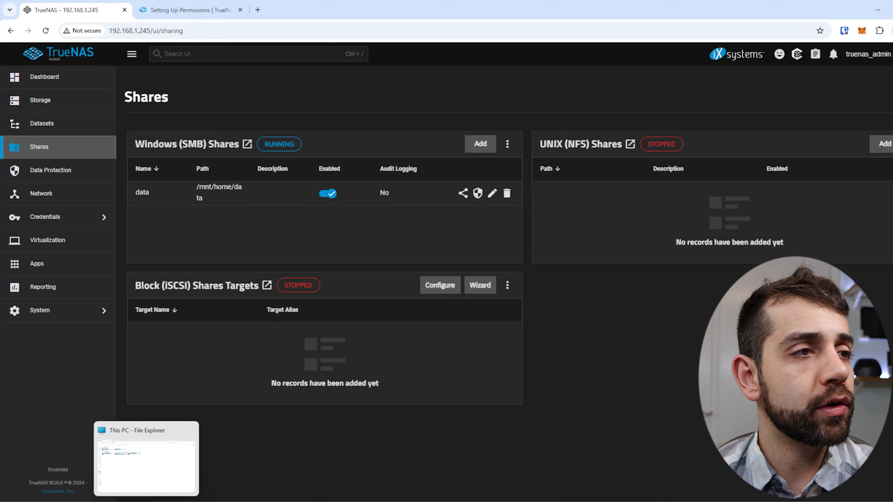
Step: Map the \\TRUENAS\data share as drive W: using different sign-in credentials
left_click(148, 453)
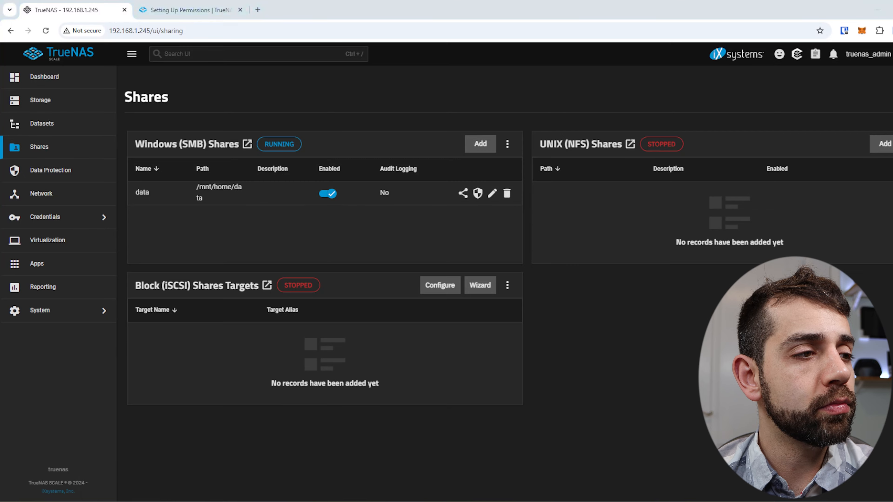
type("\\\\TRUENAS\\data")
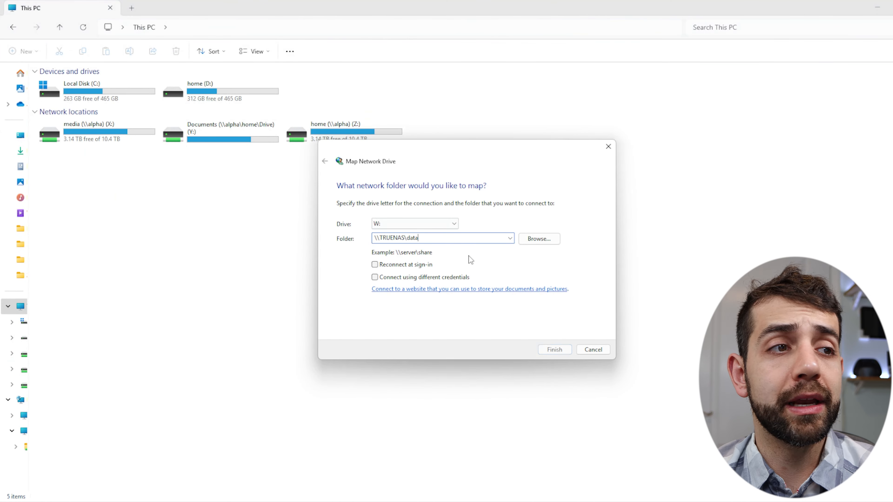
left_click(404, 278)
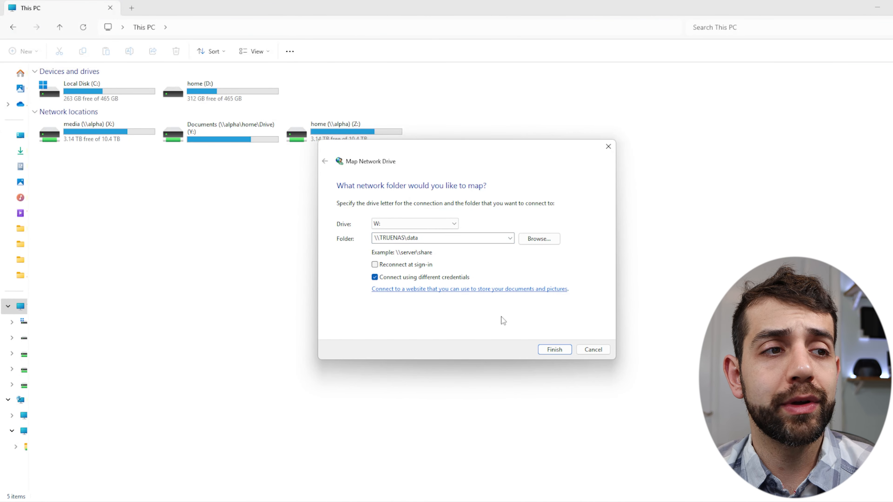
left_click(549, 352)
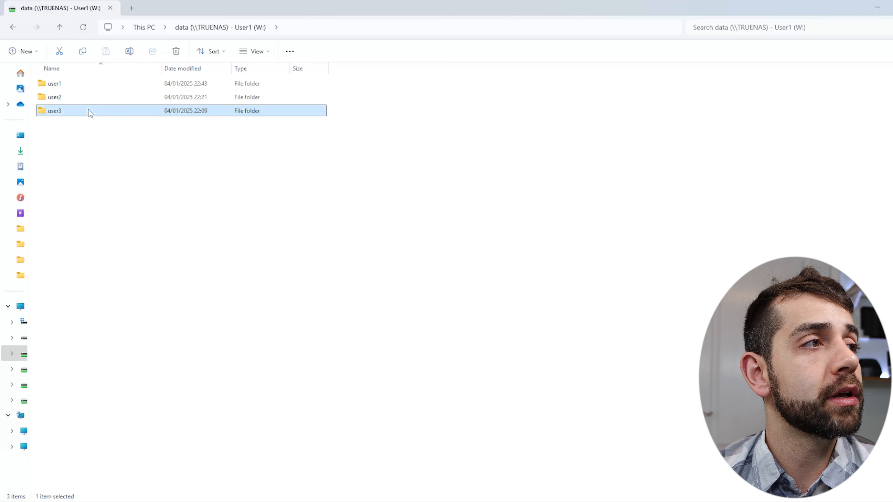
double_click(88, 111)
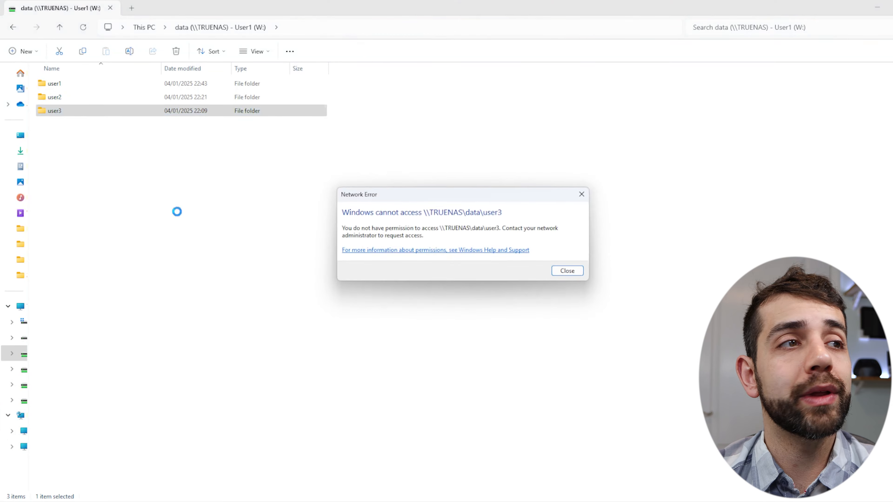
key("Escape")
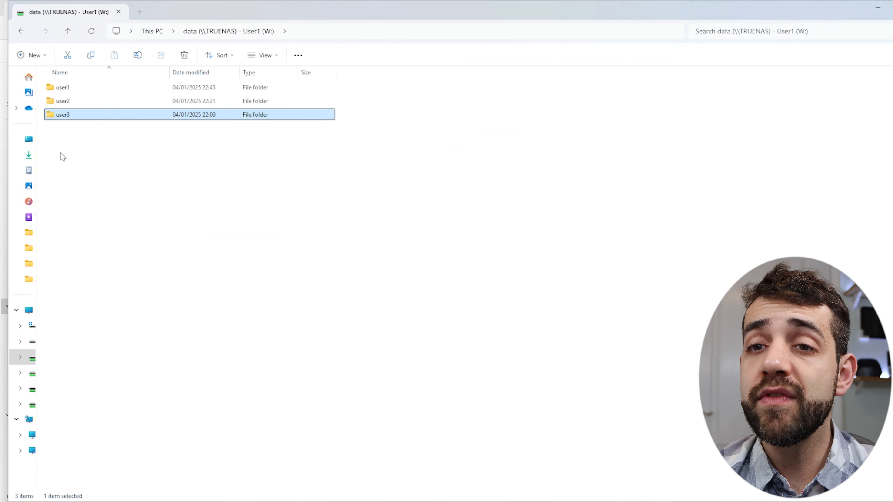
left_click(99, 100)
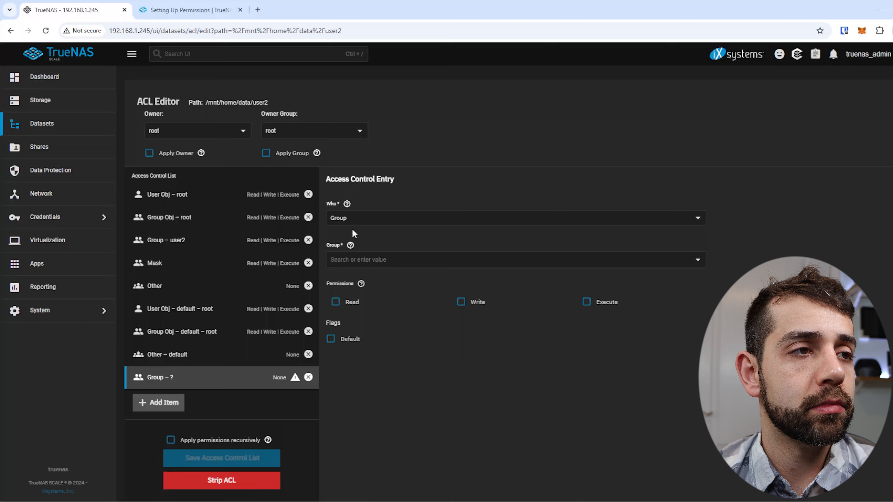
Step: Add a user1 ACL entry on user2 with Read, Write and Execute, applied recursively
left_click(351, 217)
left_click(352, 236)
left_click(351, 260)
left_click(348, 305)
left_click(351, 302)
left_click(473, 302)
left_click(587, 302)
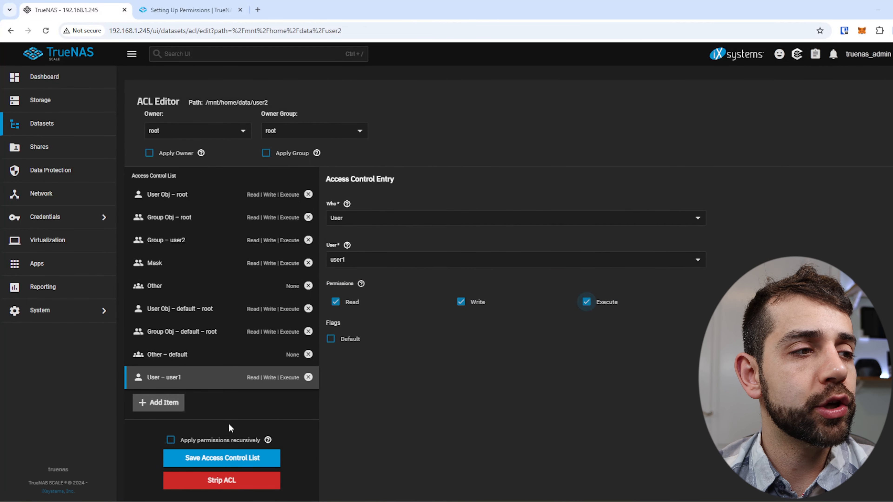
left_click(170, 439)
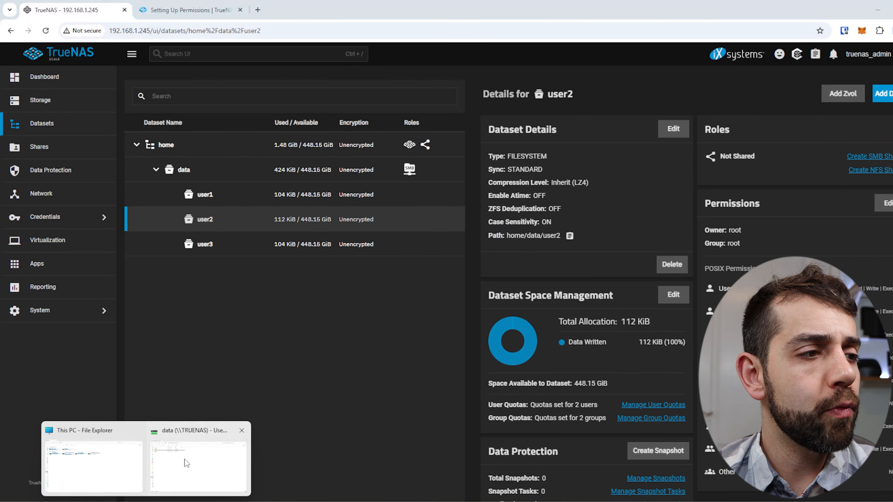
Step: Open the user2 folder on W: and delete its test folder
left_click(189, 464)
double_click(141, 101)
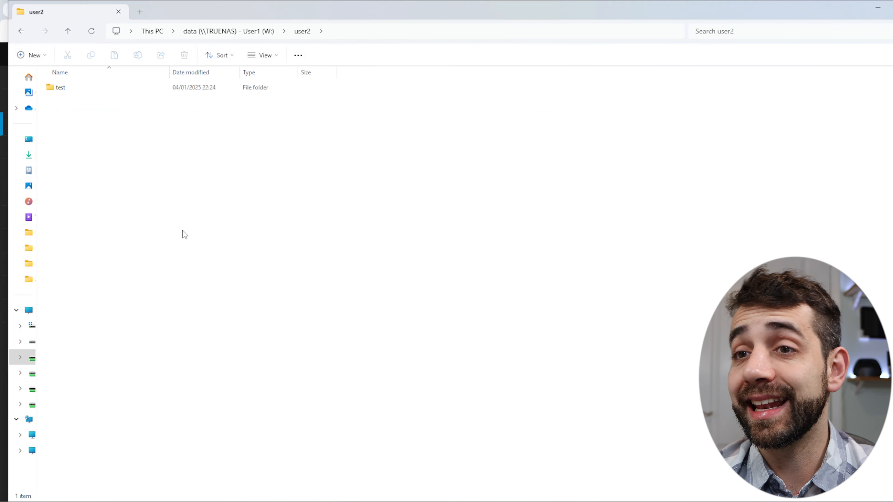
left_click_drag(215, 259, 39, 79)
key("Delete")
key("Return")
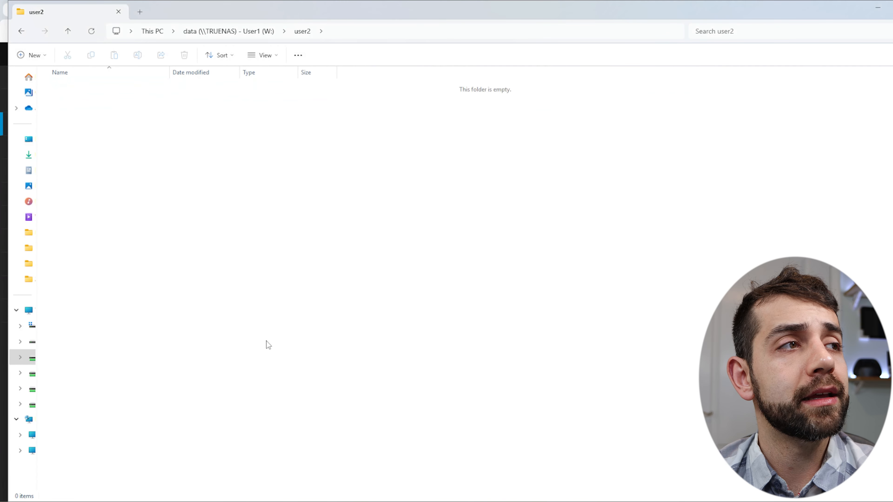
Step: Create a folder named New folder inside user2 and open it
right_click(161, 157)
mouse_move(199, 220)
left_click(325, 224)
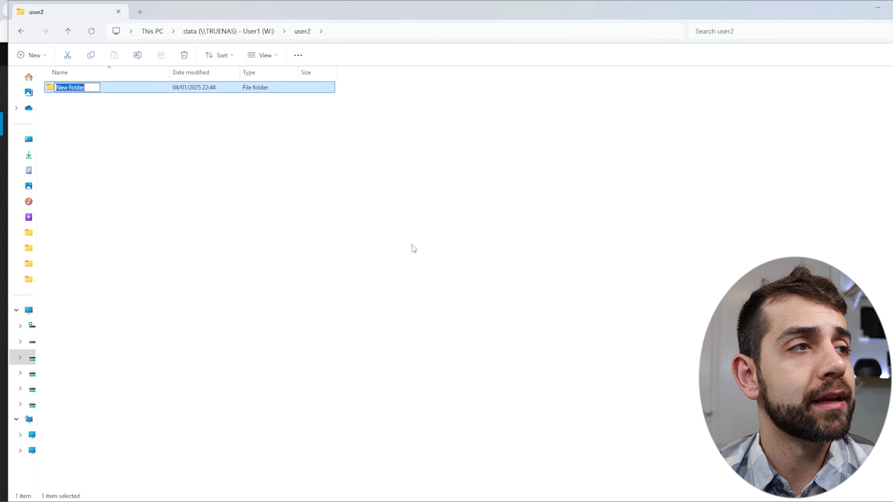
left_click(348, 218)
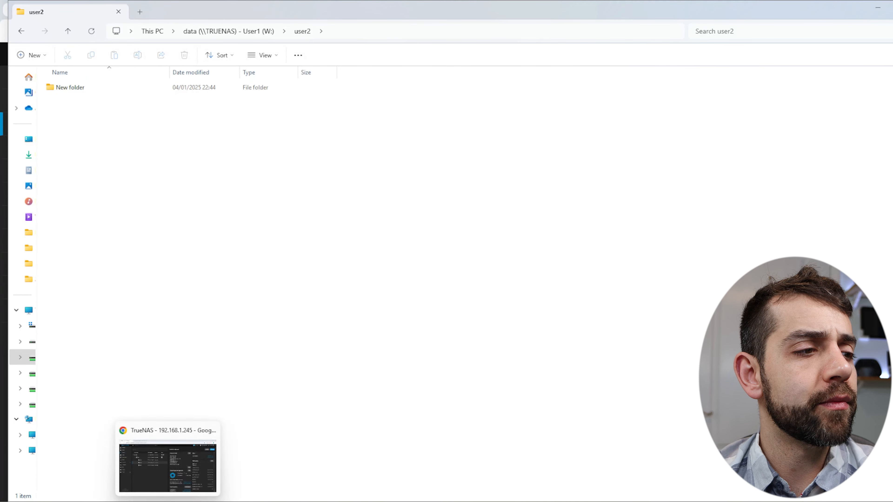
double_click(74, 88)
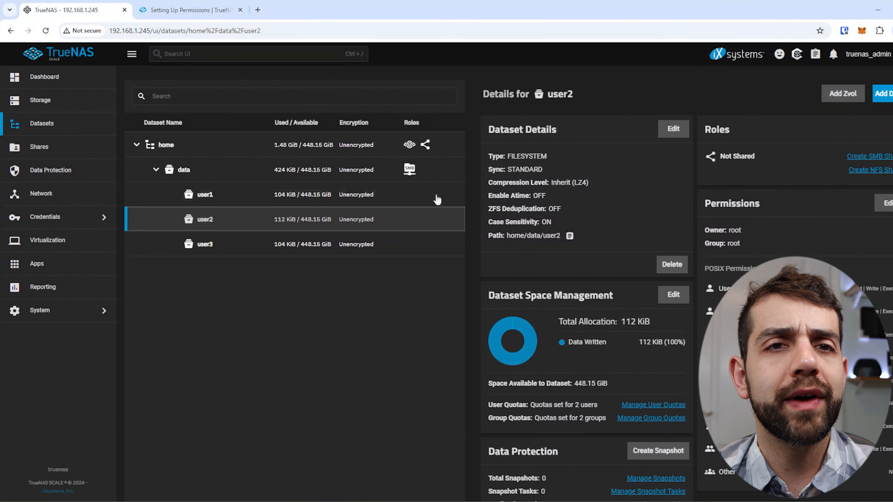
Step: Uncheck Write on the User – user1 entry of user2's ACL, leaving Read and Execute
left_click(886, 201)
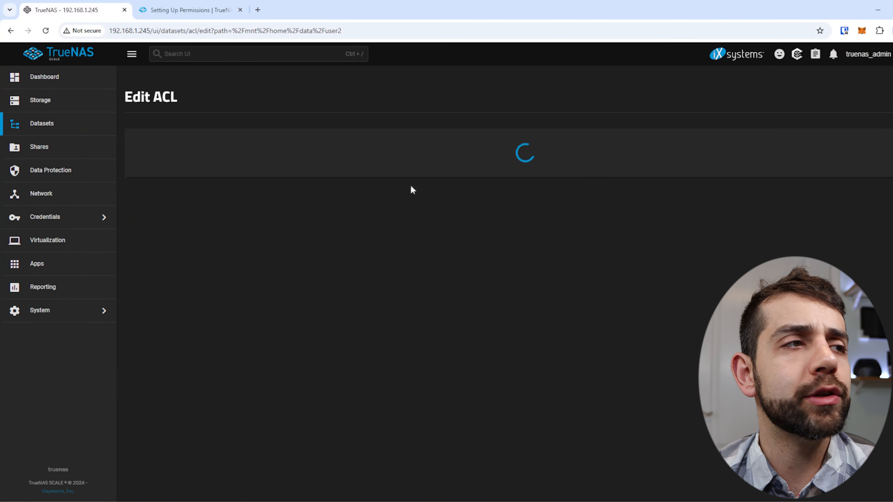
left_click(170, 292)
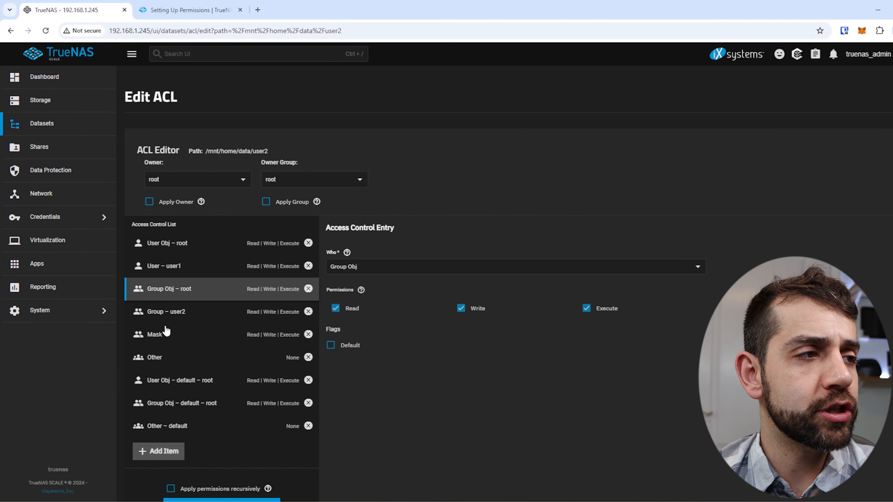
left_click(199, 274)
left_click(461, 350)
scroll(220, 478, "down", 2)
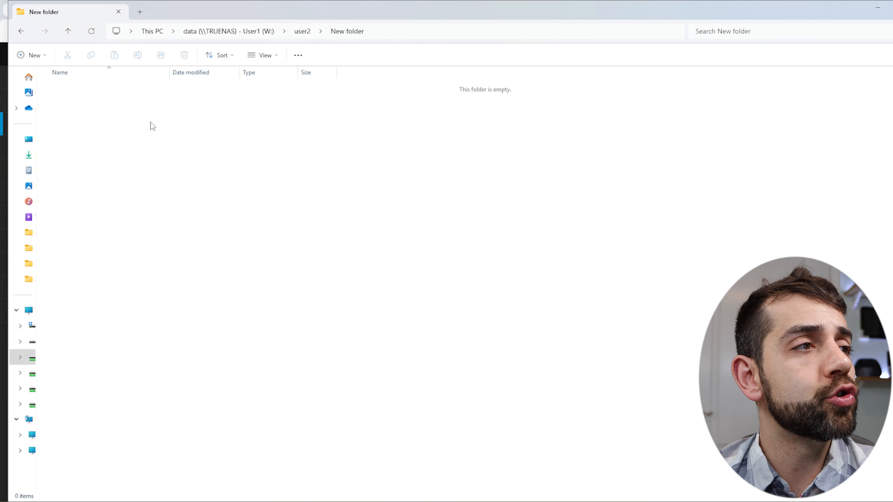
Step: Try creating a new folder inside user2's New folder as user1
right_click(151, 125)
mouse_move(180, 198)
left_click(329, 201)
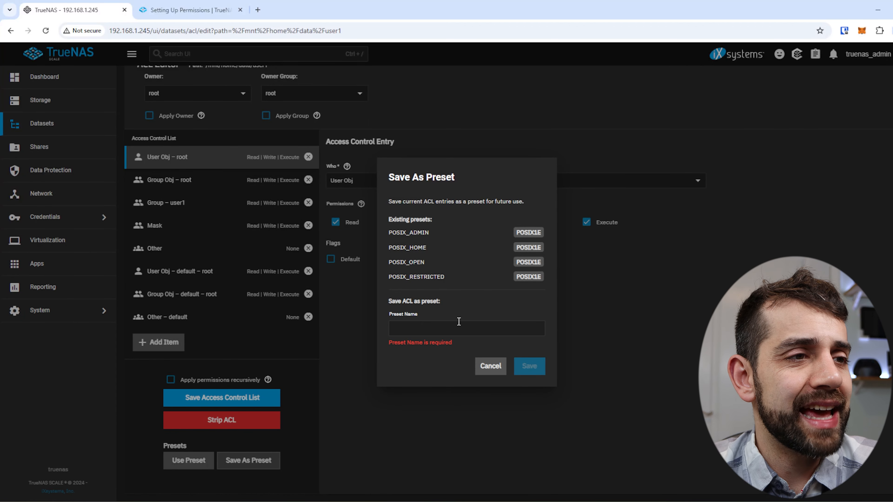
Step: Save the user1 ACL entries as a preset named 'test'
left_click(461, 334)
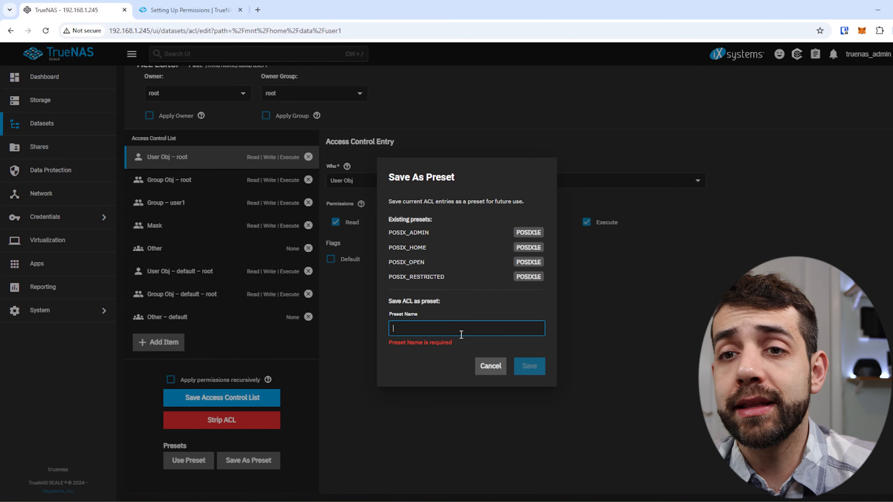
type("test")
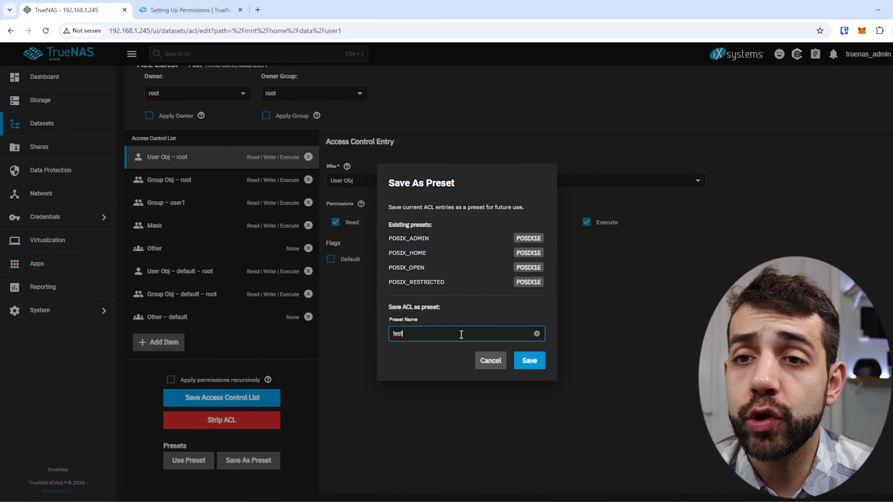
left_click(529, 361)
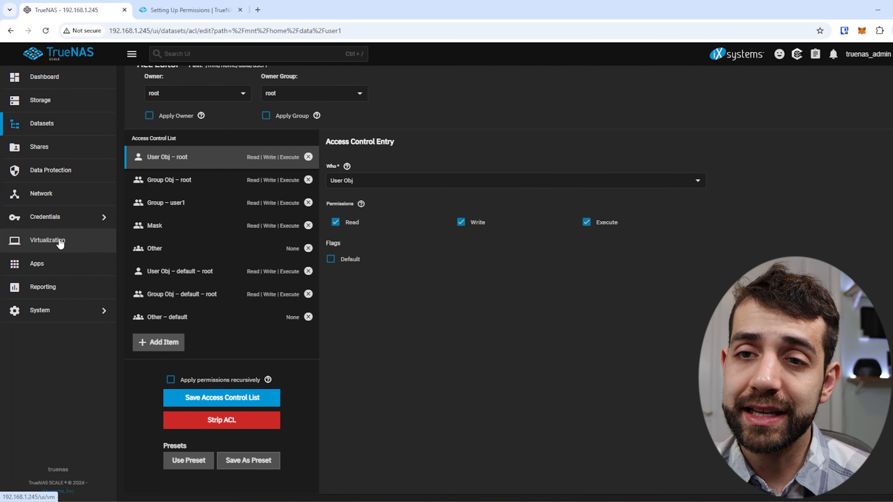
left_click(64, 217)
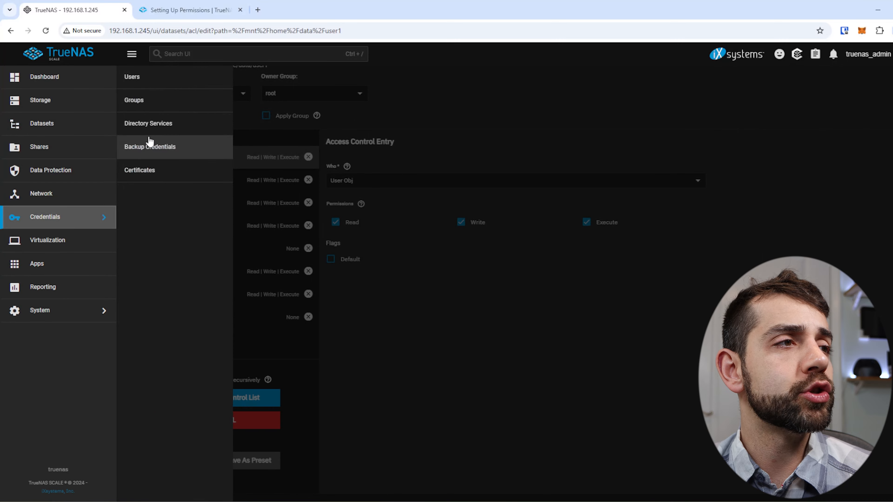